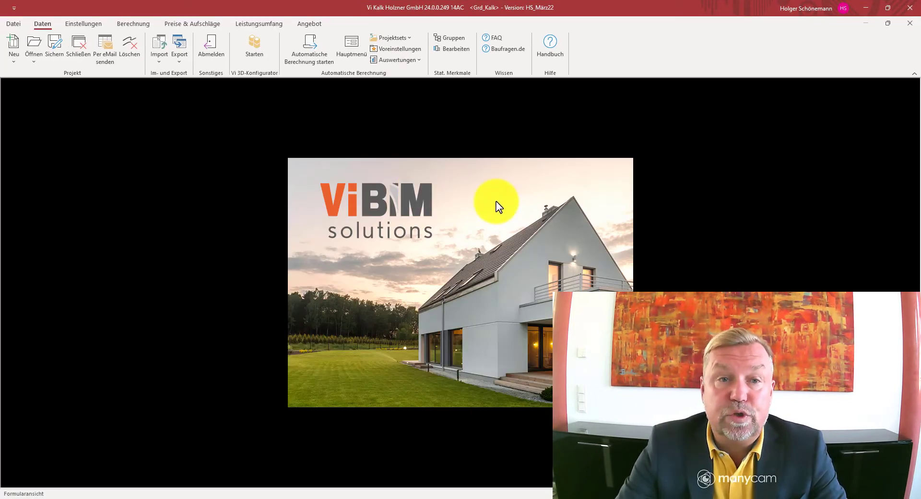
Step: Open the version management (Versionsverwaltung) of the Holzner GmbH calculation
{"action": "left_click", "coordinate": [91, 25]}
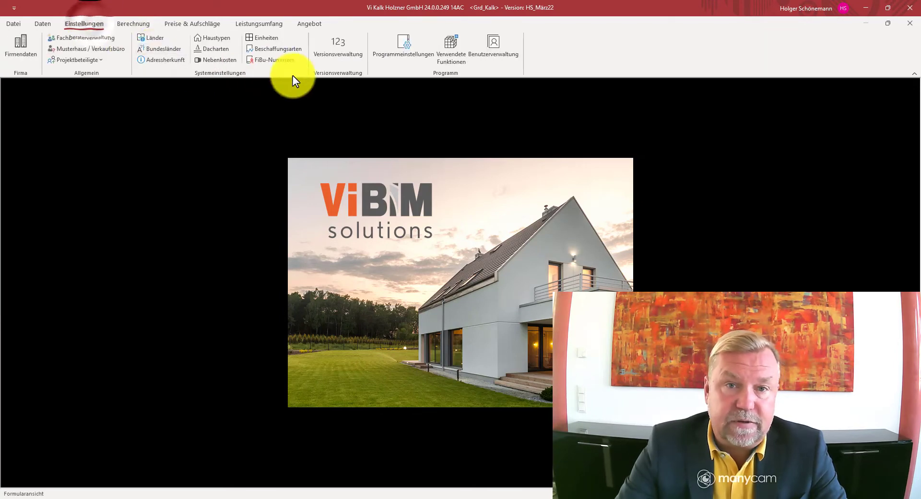
{"action": "left_click", "coordinate": [335, 50]}
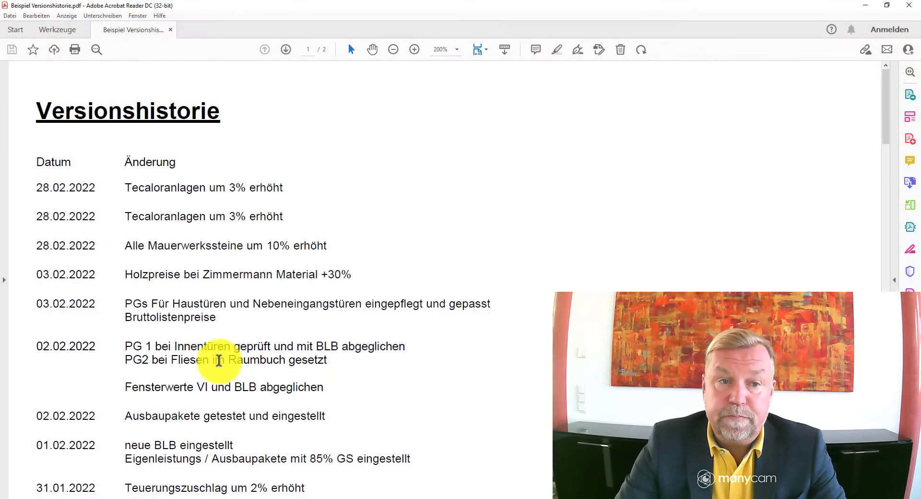
Step: Read through the dated change entries in the example PDF Beispiel Versionshistorie.pdf
{"action": "scroll", "coordinate": [222, 360], "scroll_direction": "down", "scroll_amount": 1}
{"action": "scroll", "coordinate": [221, 360], "scroll_direction": "down", "scroll_amount": 2}
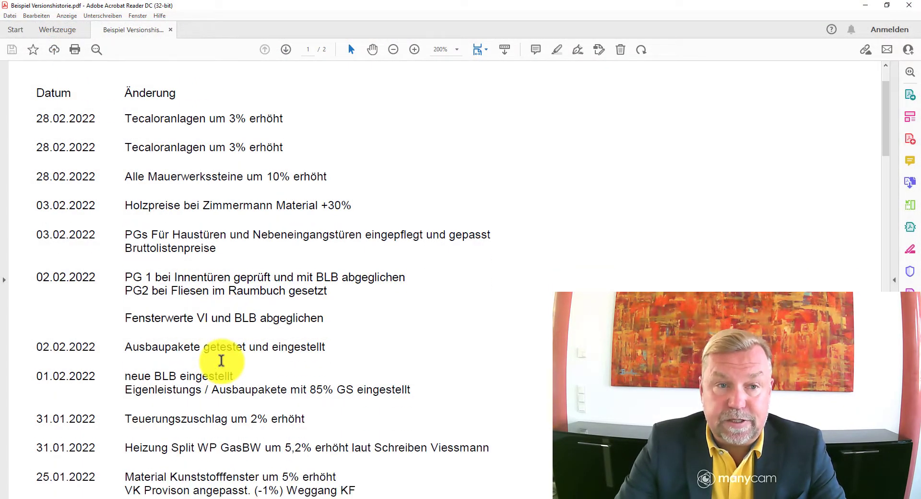
{"action": "scroll", "coordinate": [221, 360], "scroll_direction": "up", "scroll_amount": 3}
{"action": "scroll", "coordinate": [221, 360], "scroll_direction": "down", "scroll_amount": 8}
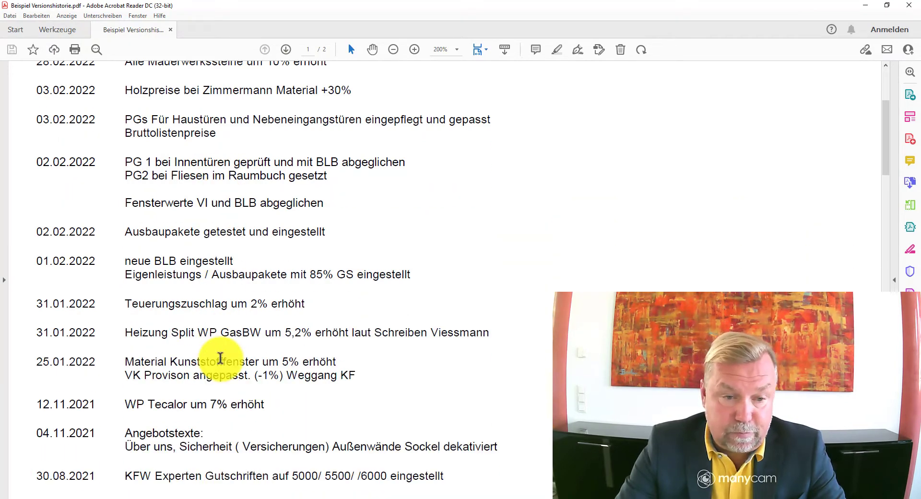
{"action": "scroll", "coordinate": [220, 357], "scroll_direction": "down", "scroll_amount": 8}
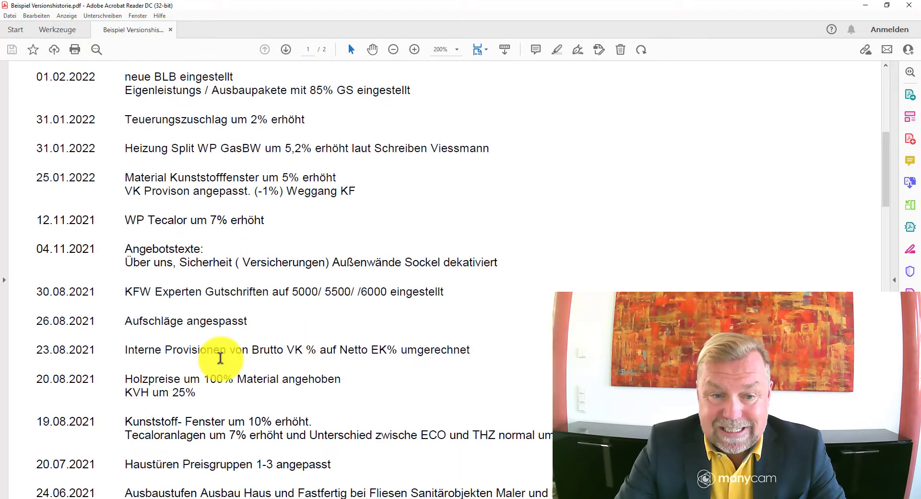
{"action": "scroll", "coordinate": [221, 358], "scroll_direction": "down", "scroll_amount": 2}
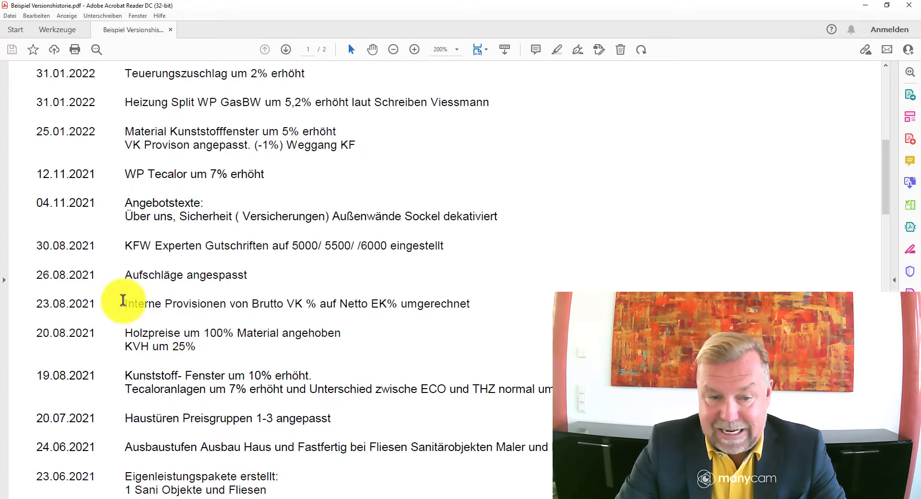
{"action": "scroll", "coordinate": [149, 360], "scroll_direction": "down", "scroll_amount": 3}
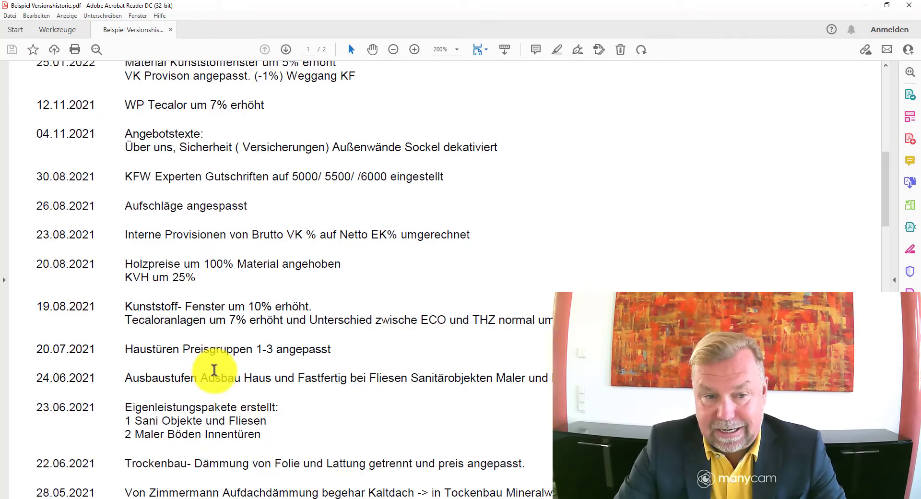
{"action": "scroll", "coordinate": [214, 370], "scroll_direction": "up", "scroll_amount": 6}
{"action": "scroll", "coordinate": [215, 370], "scroll_direction": "up", "scroll_amount": 5}
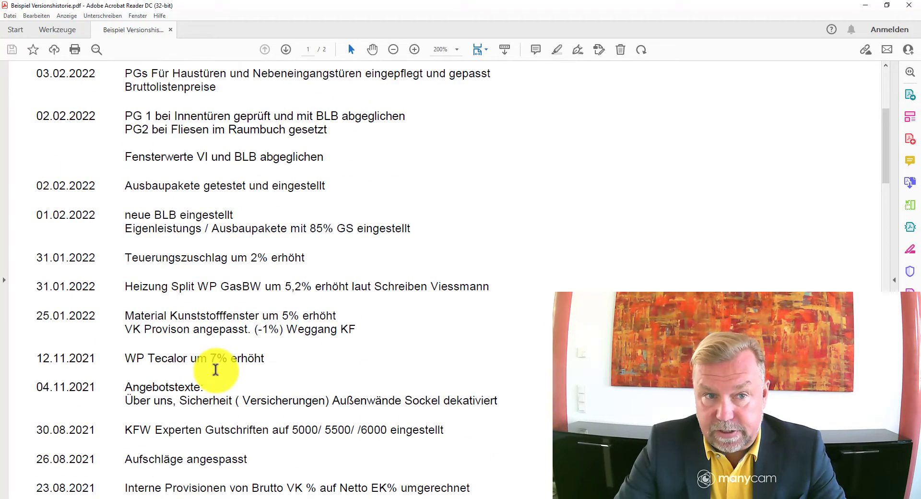
Step: Copy the 28.11.2021 16:08:20 history text from the Beispielanwender calculation into the Versionsinformationen of the Holzner GmbH calculation
{"action": "left_click", "coordinate": [533, 498]}
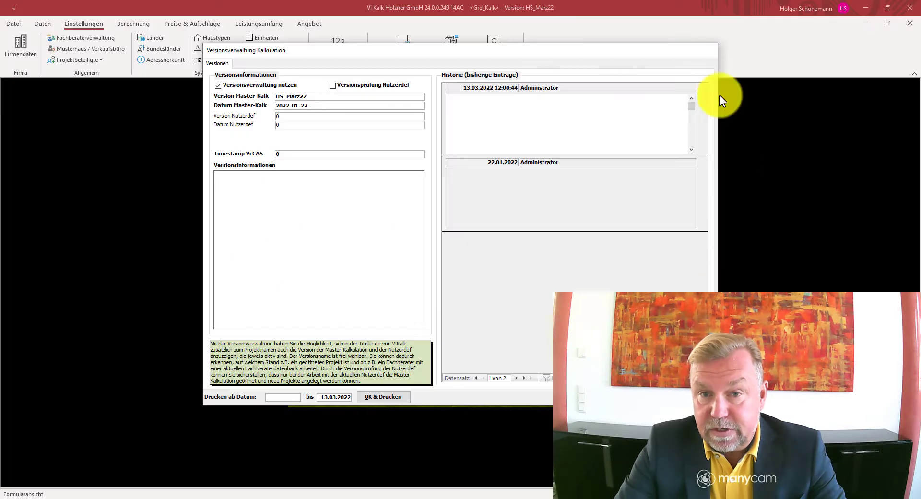
{"action": "left_click", "coordinate": [499, 497]}
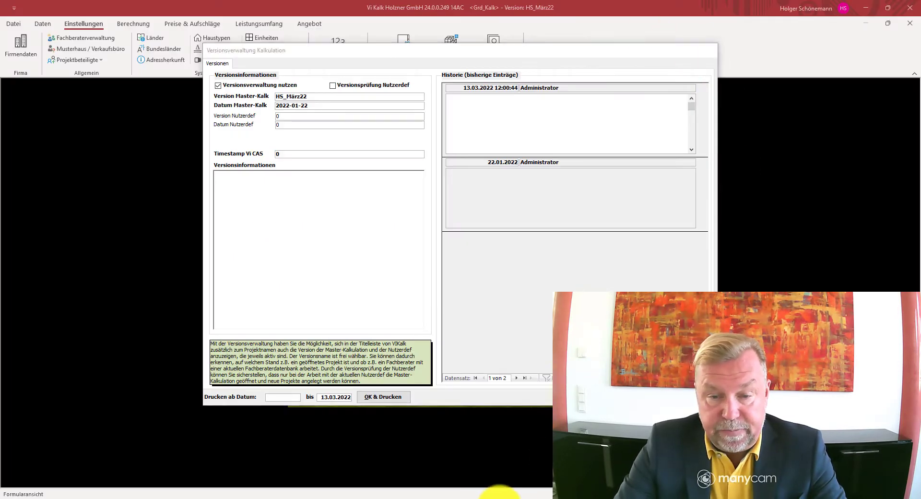
{"action": "left_click", "coordinate": [499, 495]}
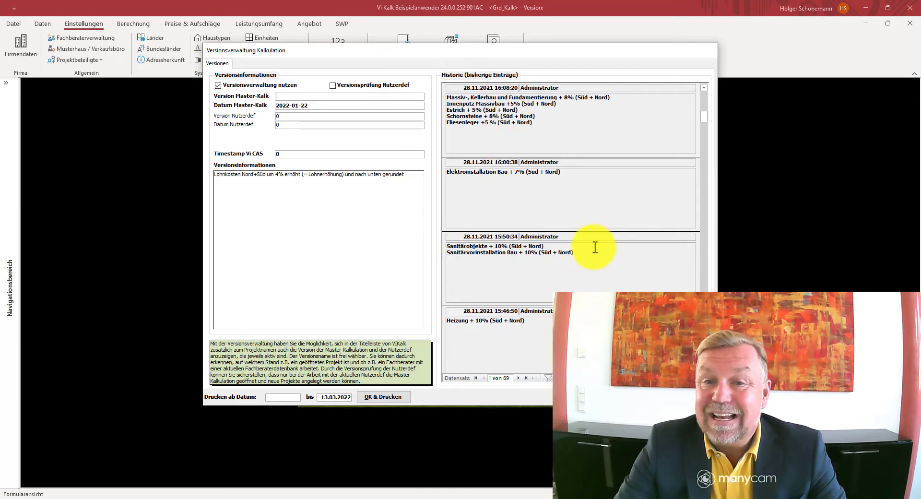
{"action": "left_click_drag", "start_coordinate": [542, 128], "coordinate": [444, 96]}
{"action": "key", "text": "ctrl+c"}
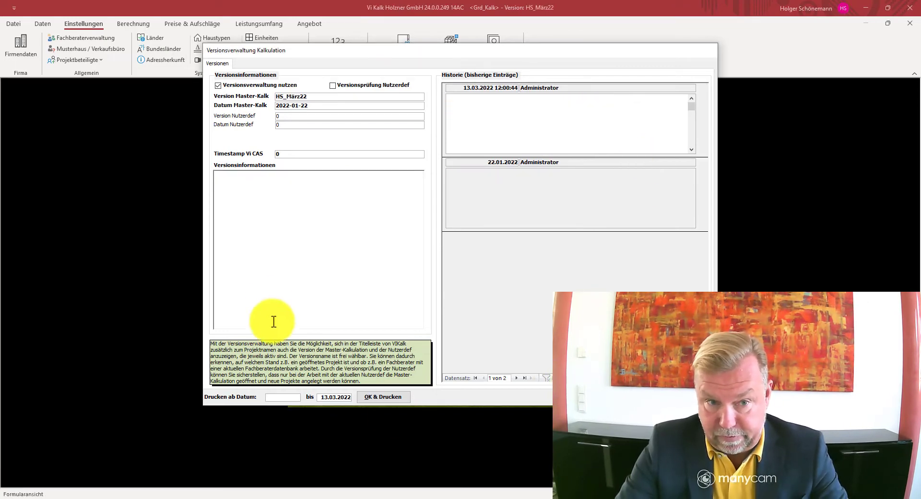
{"action": "left_click", "coordinate": [272, 247]}
{"action": "key", "text": "ctrl+v"}
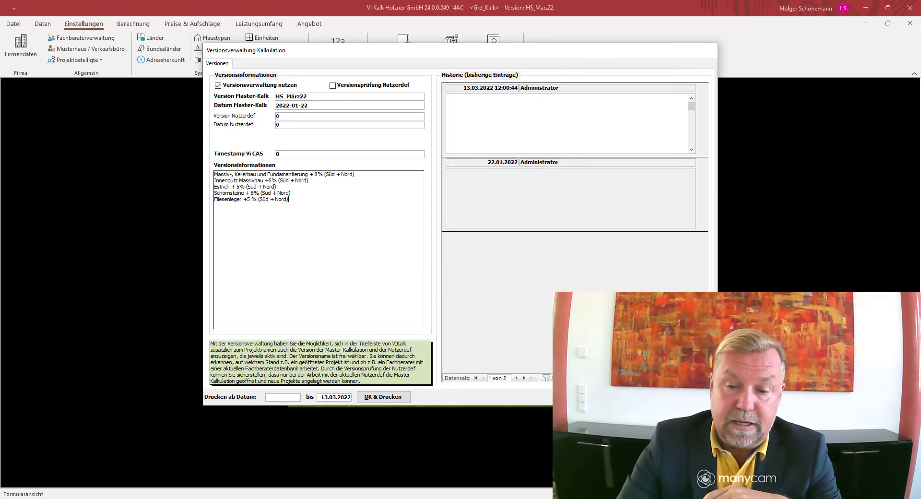
Step: Add the line "laut Schreiben vom ..." below the pasted version information and close the version management
{"action": "key", "text": "alt+Tab"}
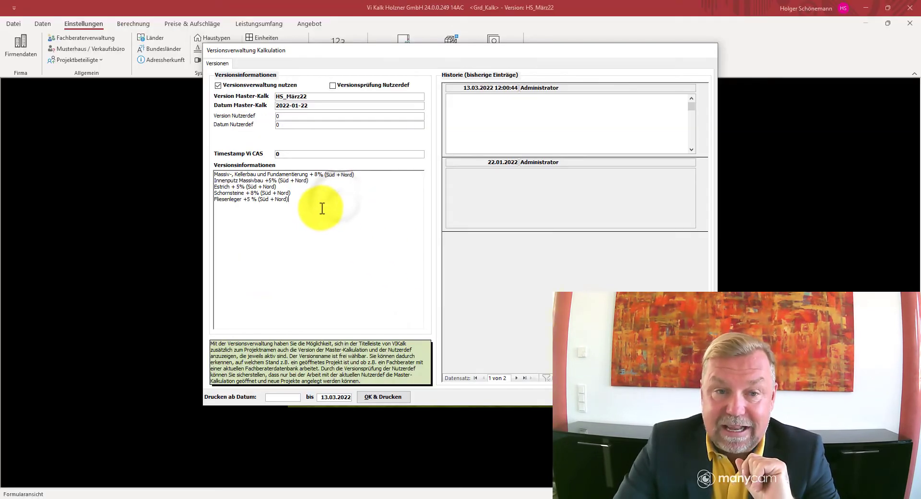
{"action": "left_click", "coordinate": [323, 208]}
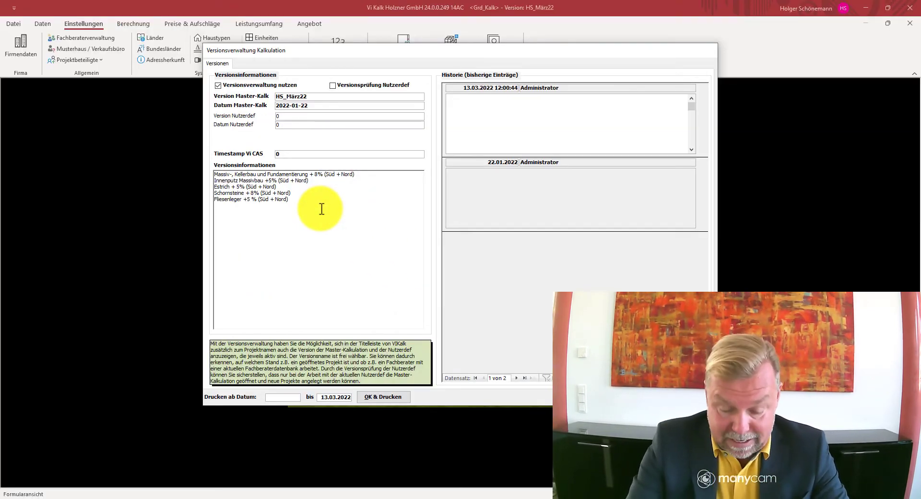
{"action": "key", "text": "Return"}
{"action": "type", "text": "laut"}
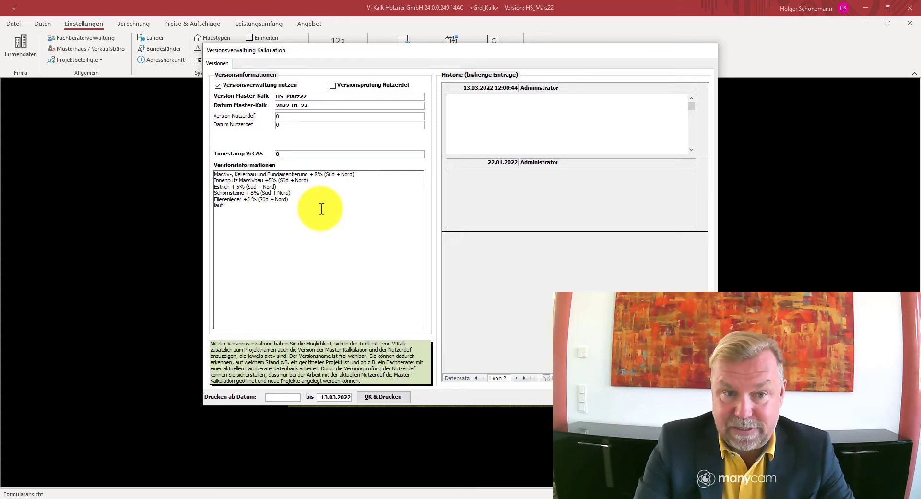
{"action": "type", "text": " Schre"}
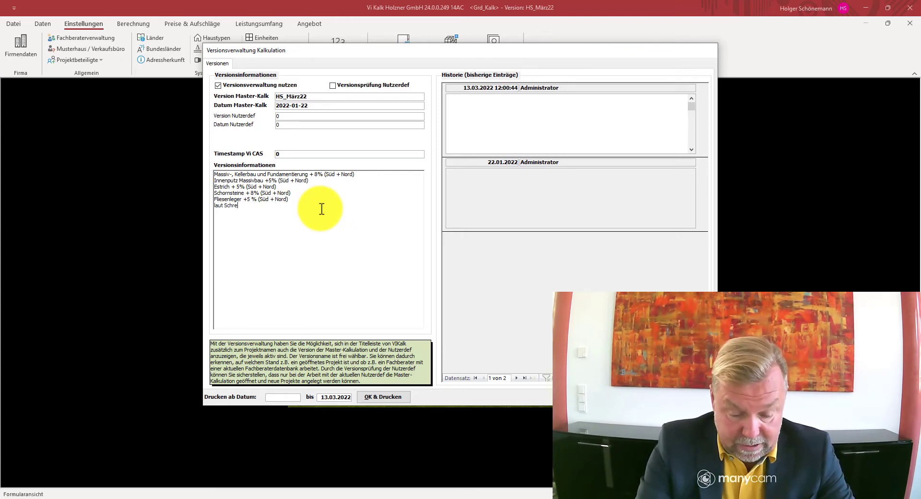
{"action": "type", "text": "iben vom ..."}
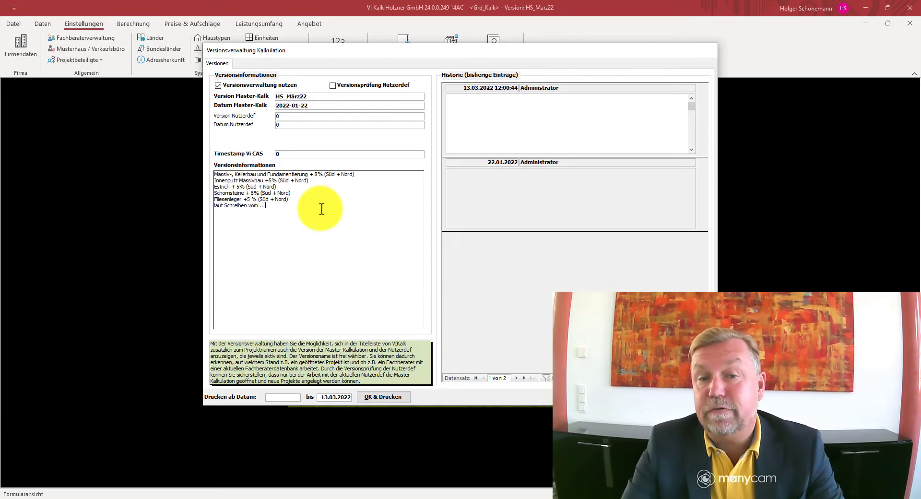
{"action": "key", "text": "Escape"}
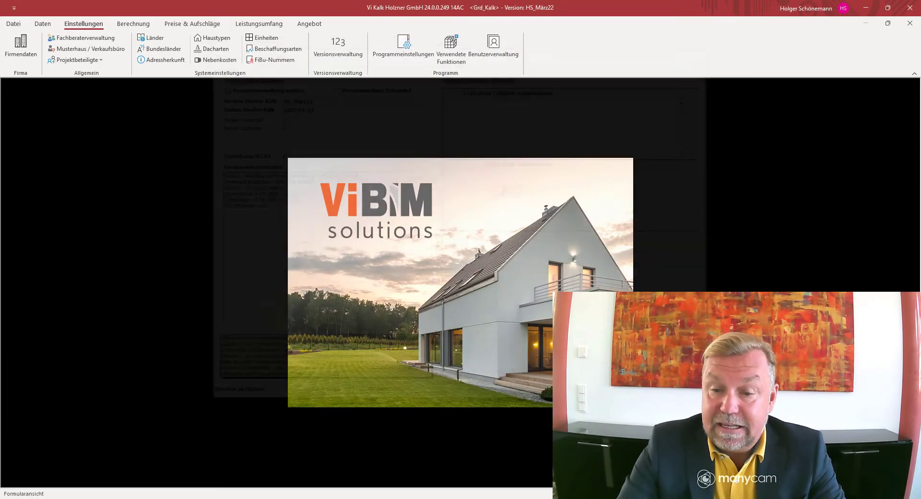
Step: Reopen the version management to check the newest history entry and the Datum Master-Kalk value
{"action": "left_click", "coordinate": [347, 52]}
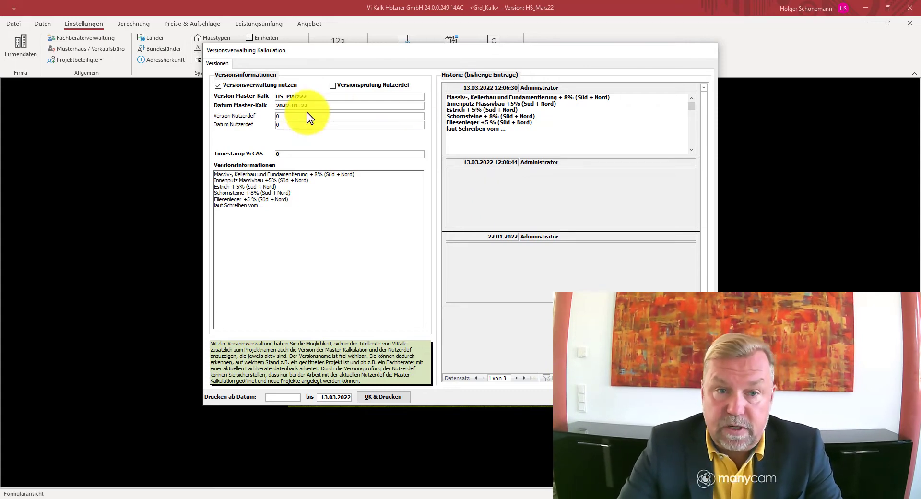
{"action": "left_click_drag", "start_coordinate": [318, 106], "coordinate": [264, 105]}
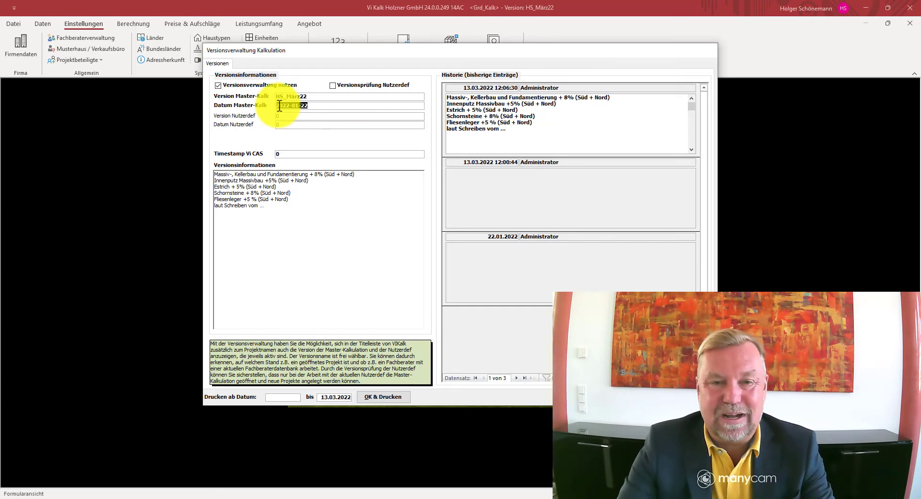
{"action": "left_click", "coordinate": [317, 229]}
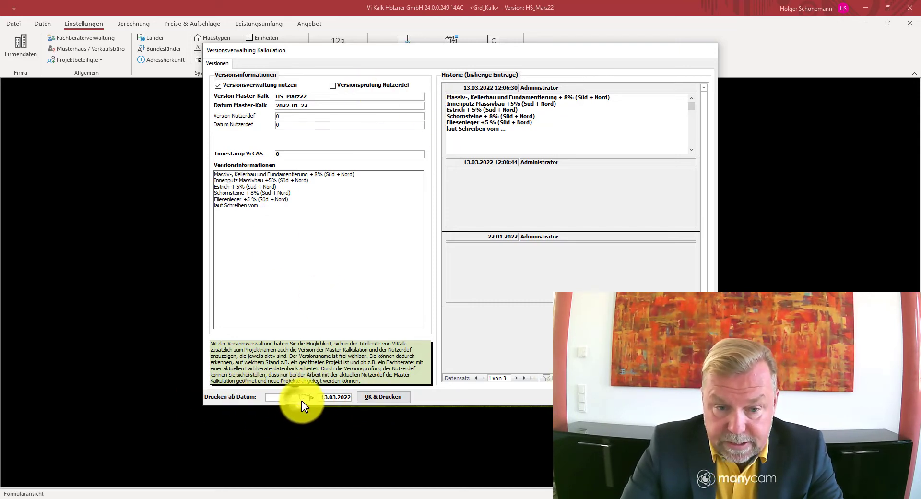
Step: View the calendar for the print start date, and look over the example version history PDF in Acrobat Reader
{"action": "left_click", "coordinate": [305, 398]}
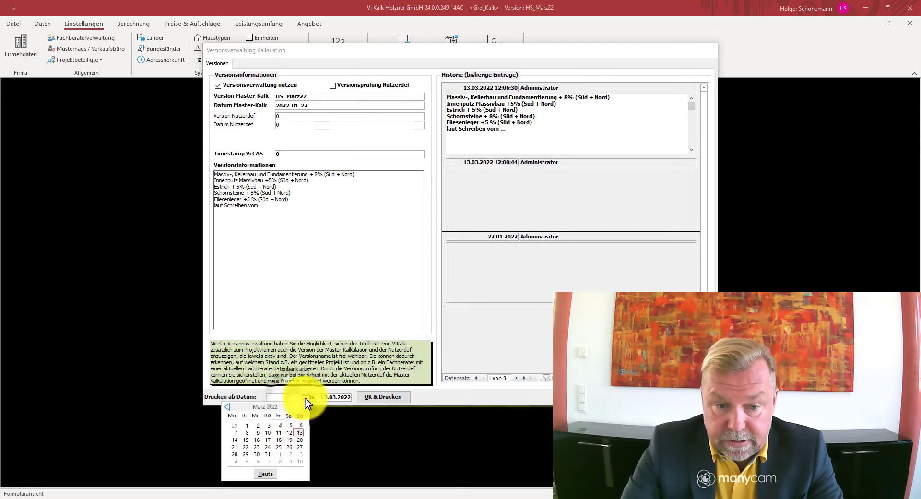
{"action": "left_click", "coordinate": [344, 416]}
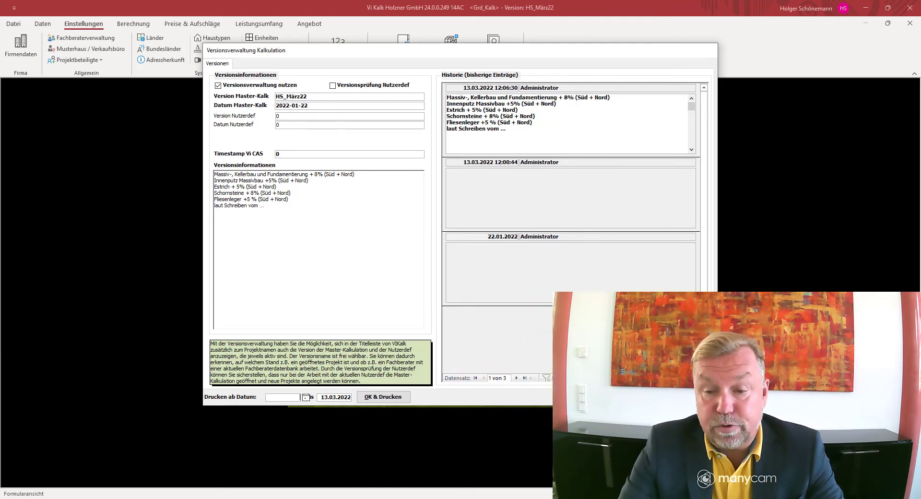
{"action": "key", "text": "alt+Tab"}
{"action": "scroll", "coordinate": [216, 193], "scroll_direction": "up", "scroll_amount": 5}
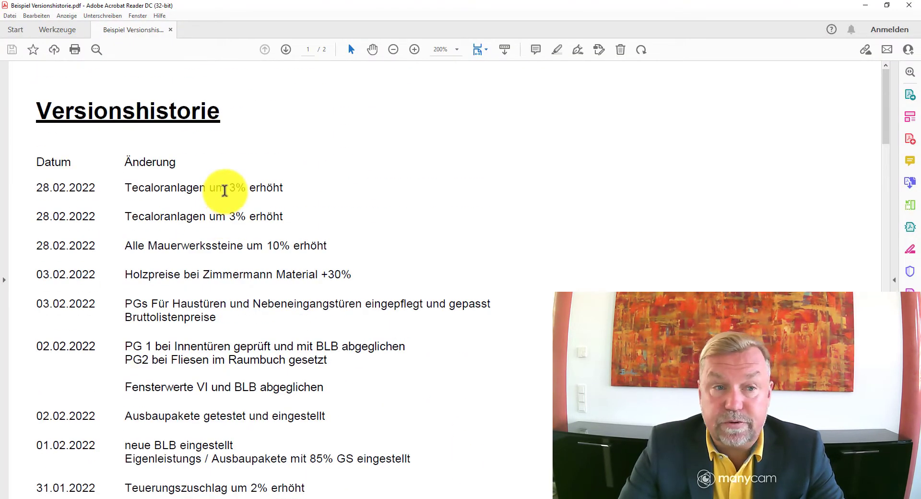
{"action": "scroll", "coordinate": [224, 192], "scroll_direction": "down", "scroll_amount": 3}
{"action": "key", "text": "alt+Tab"}
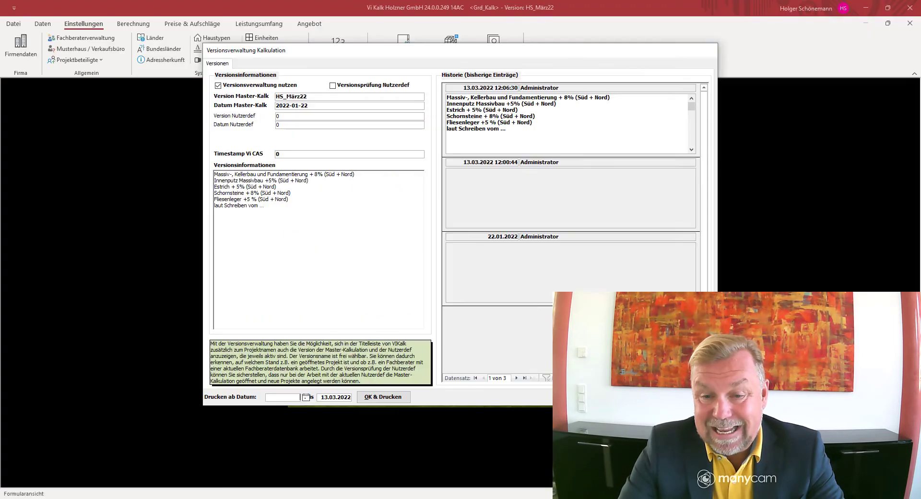